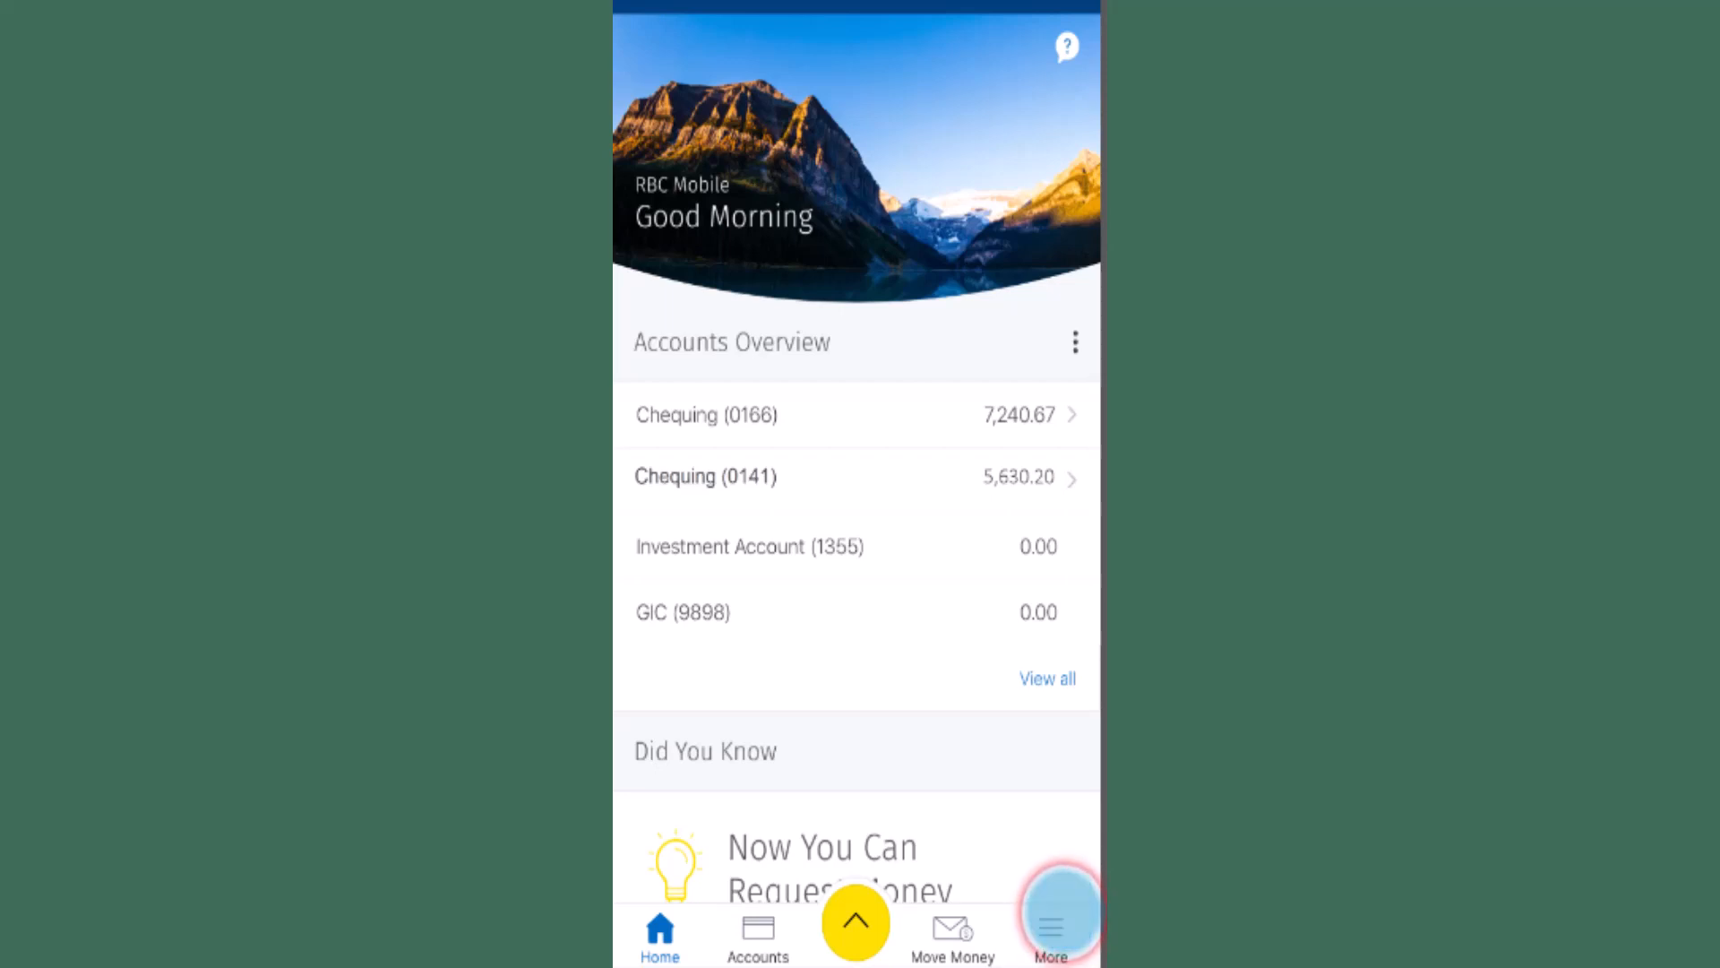
Go from the More menu to the Statements section under Services
{"action": "left_click", "coordinate": [1051, 935]}
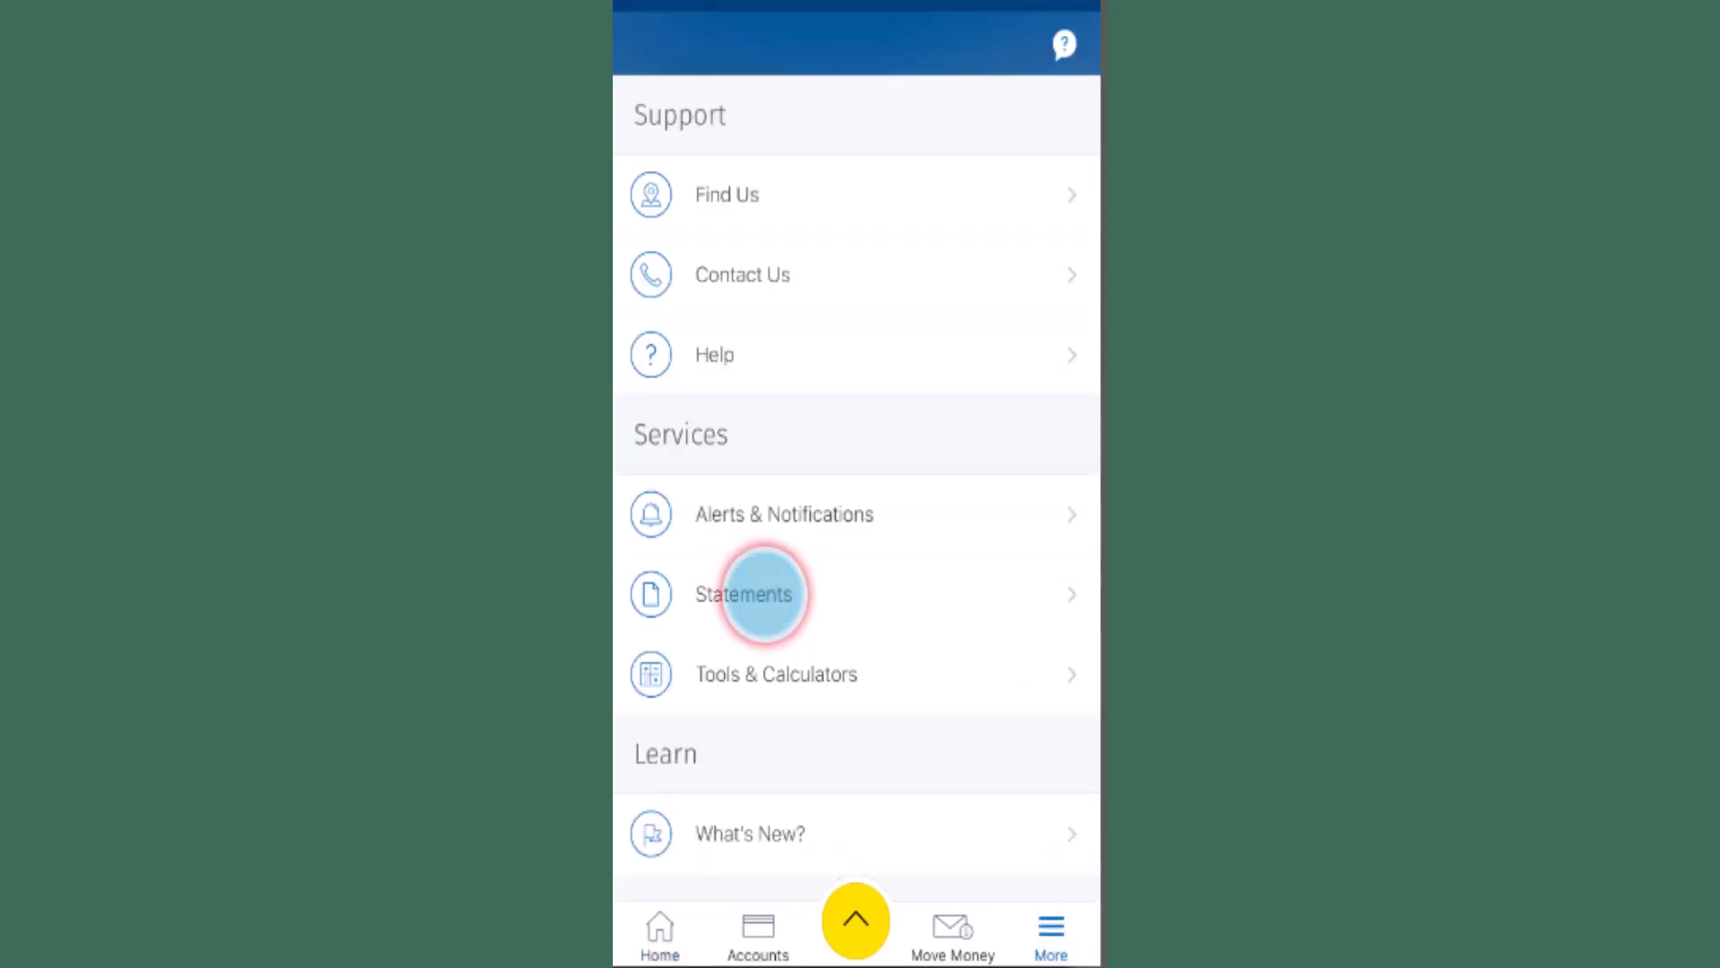
{"action": "left_click", "coordinate": [763, 593]}
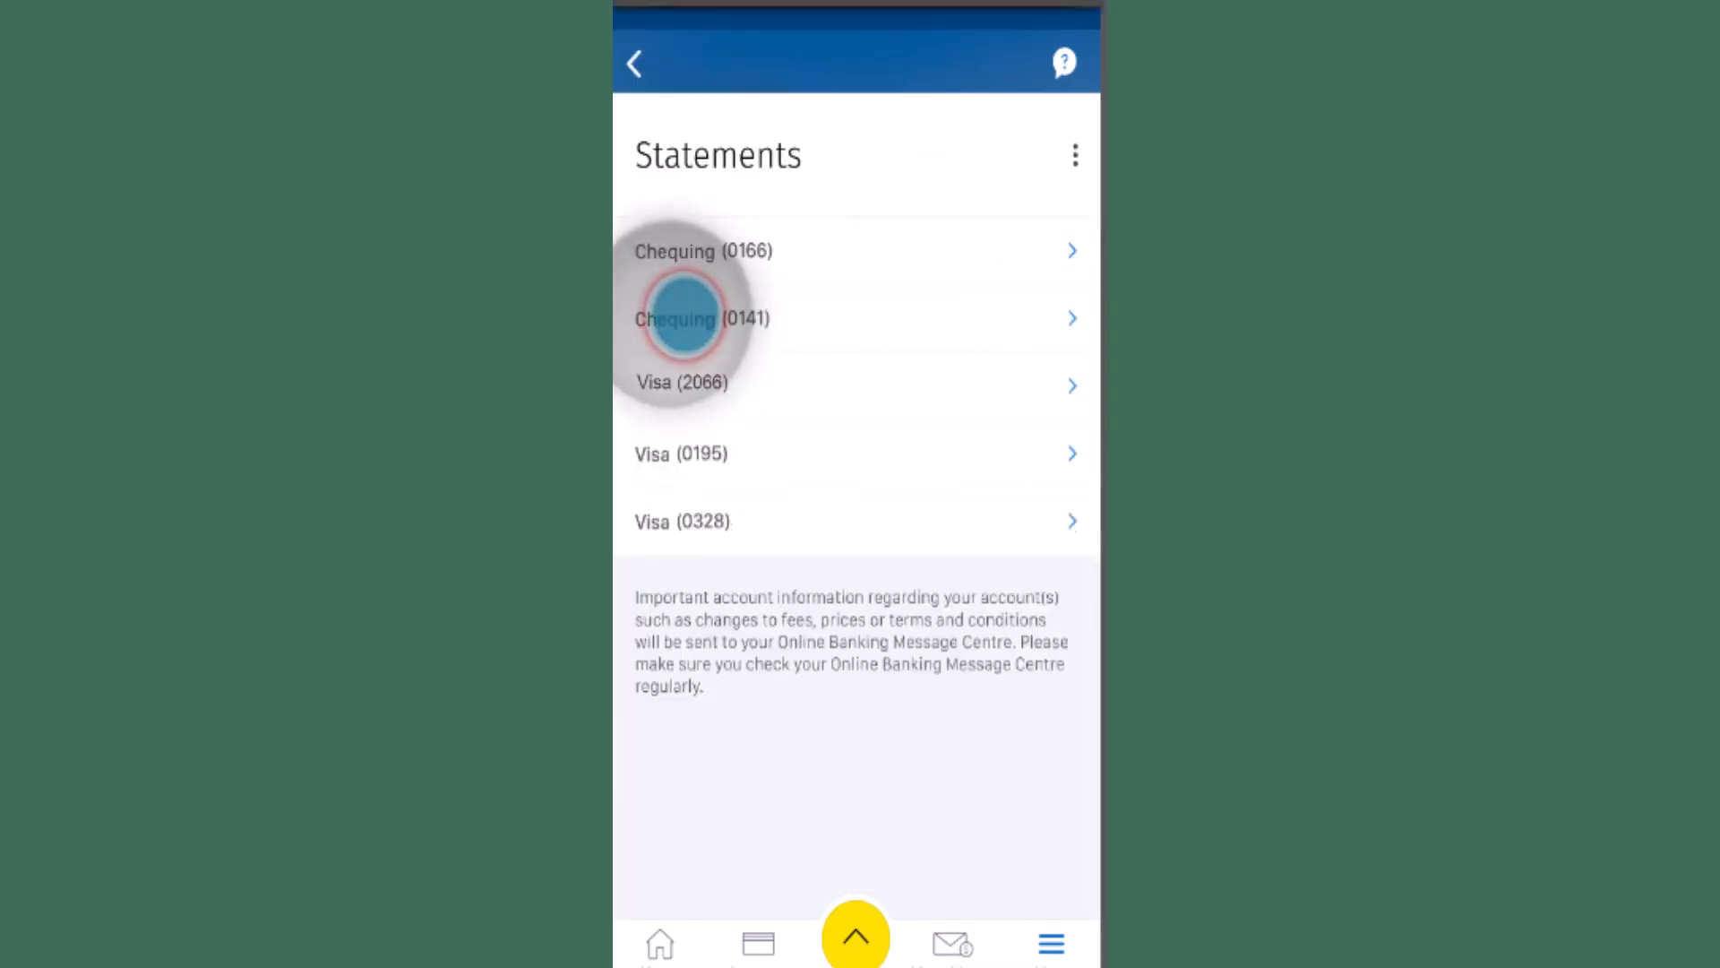
{"action": "left_click", "coordinate": [685, 318]}
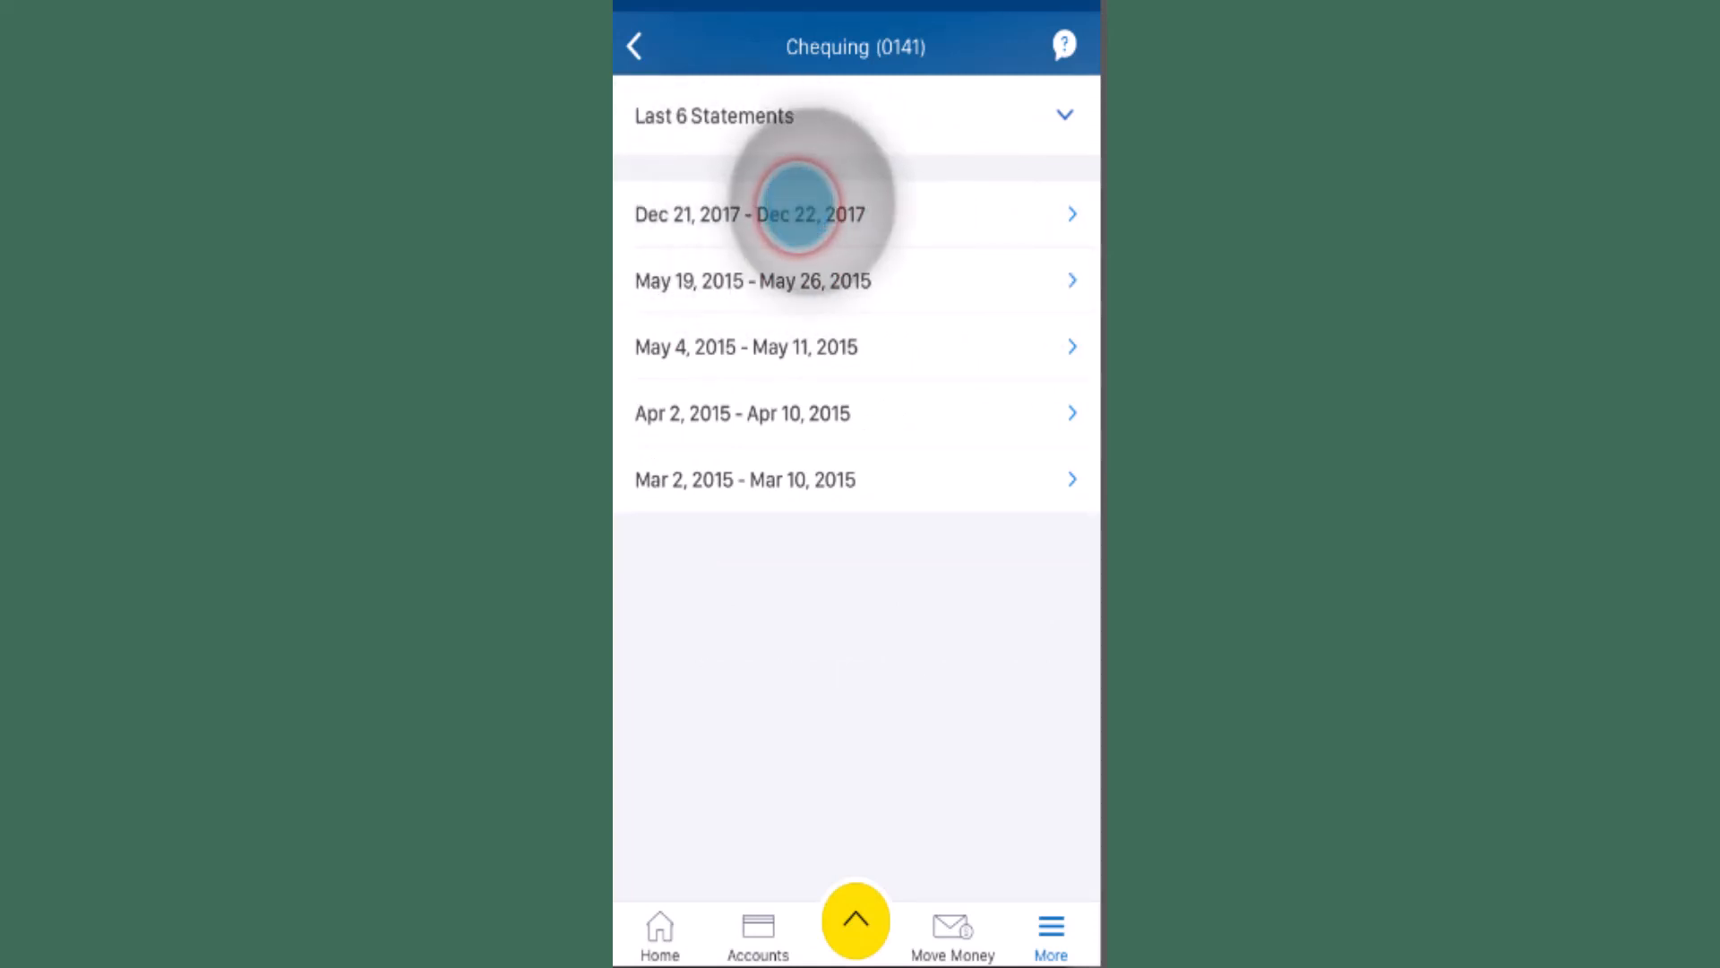
{"action": "left_click", "coordinate": [802, 213]}
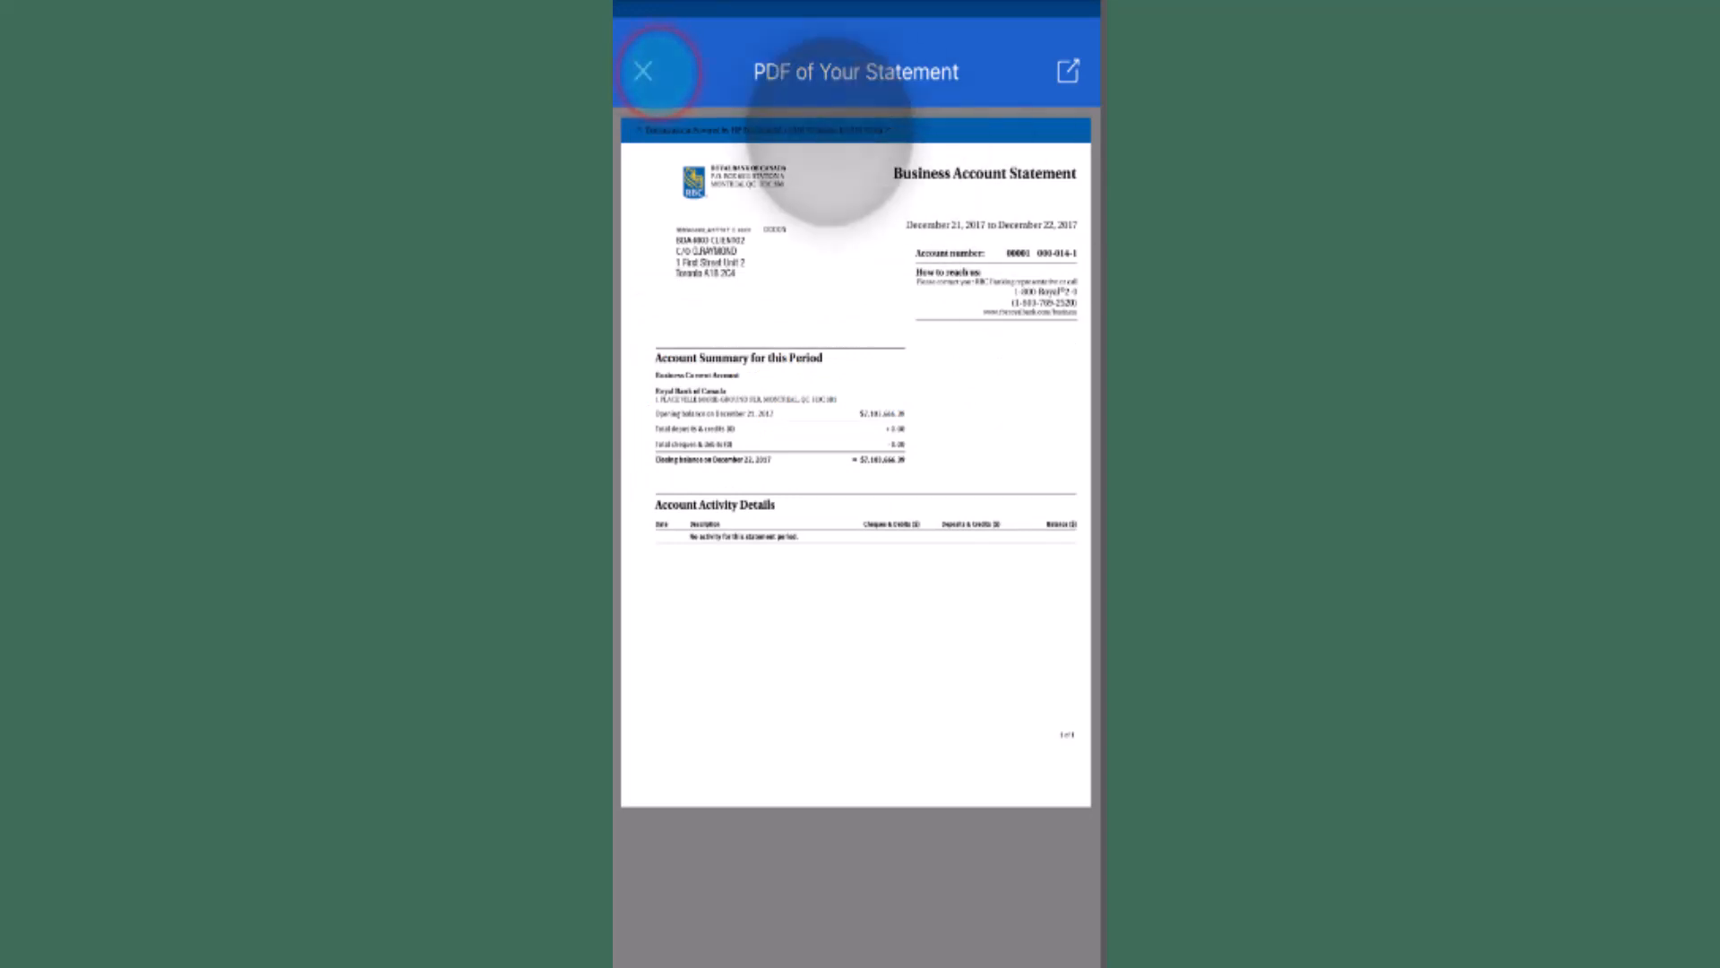
Dismiss the statement PDF viewer and land back on the Accounts Overview
{"action": "left_click", "coordinate": [642, 72]}
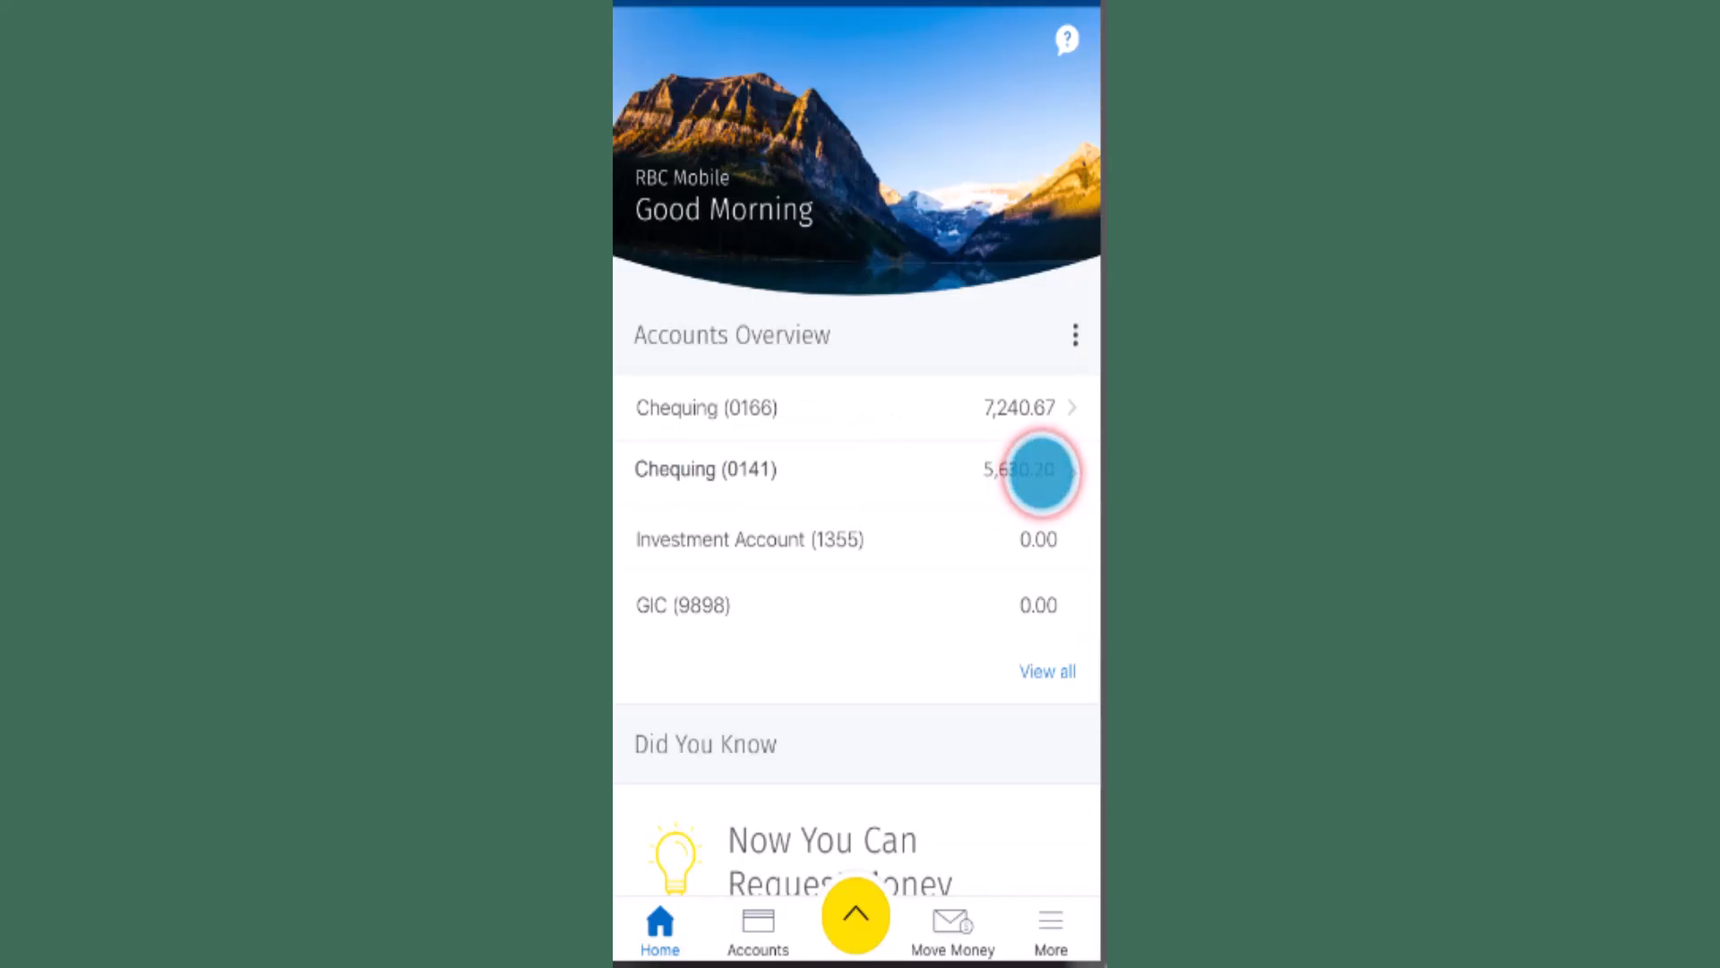
{"action": "left_click", "coordinate": [1042, 471]}
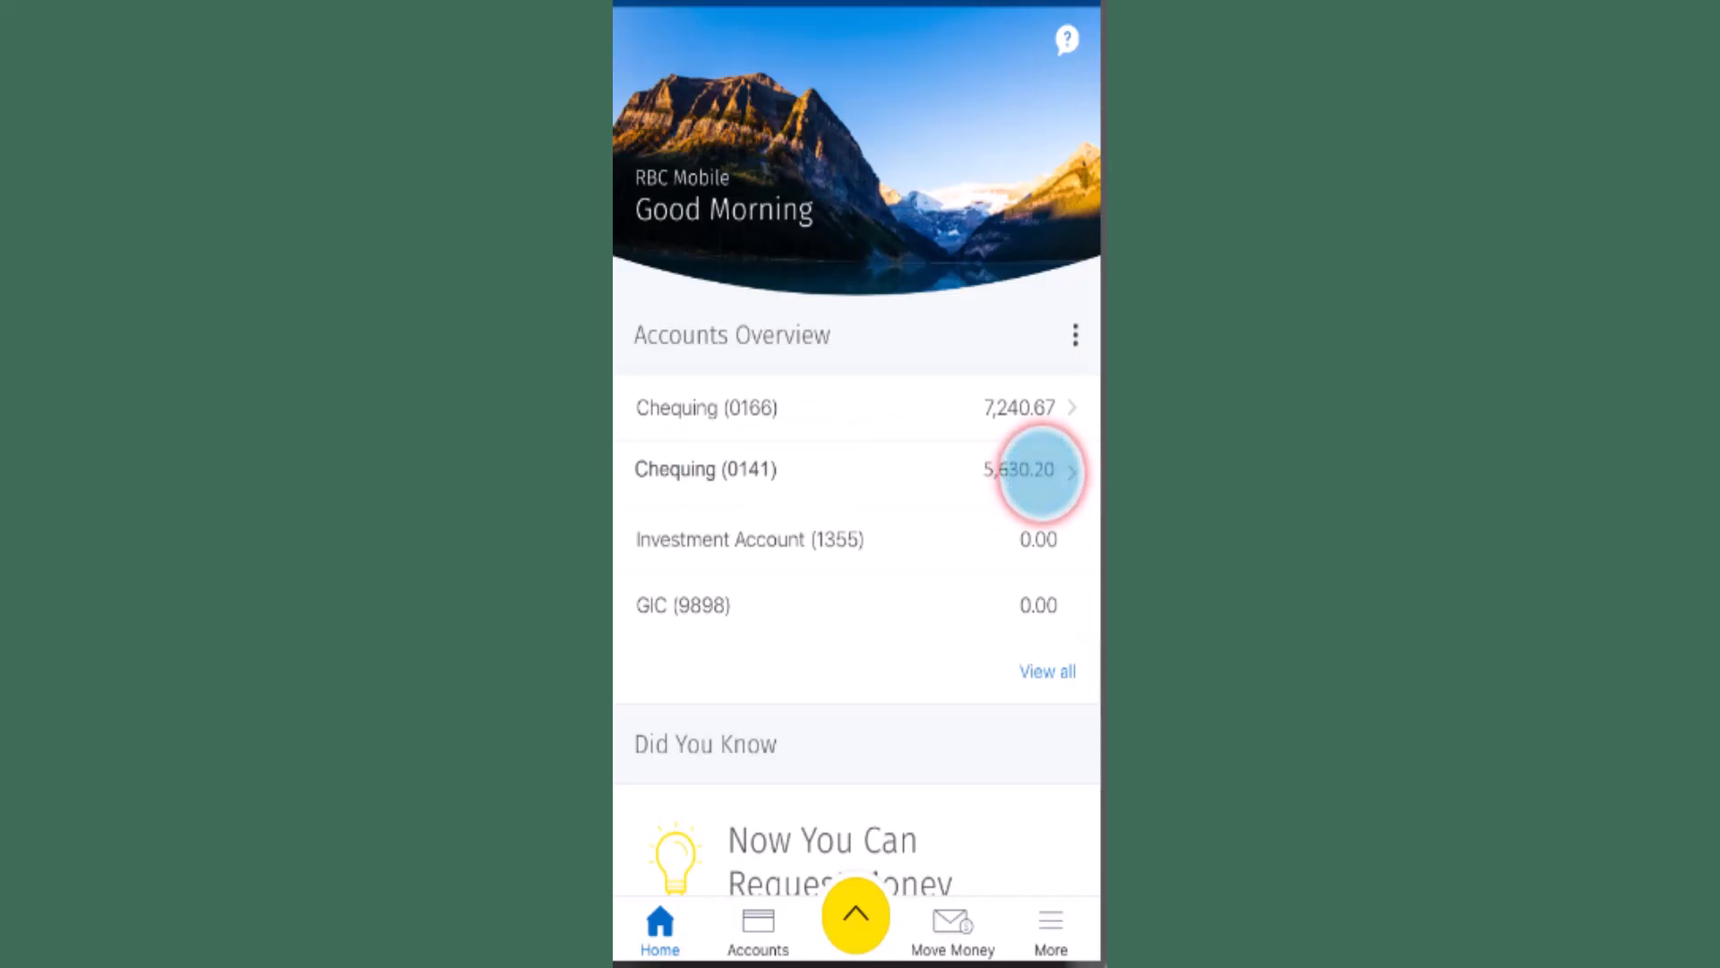